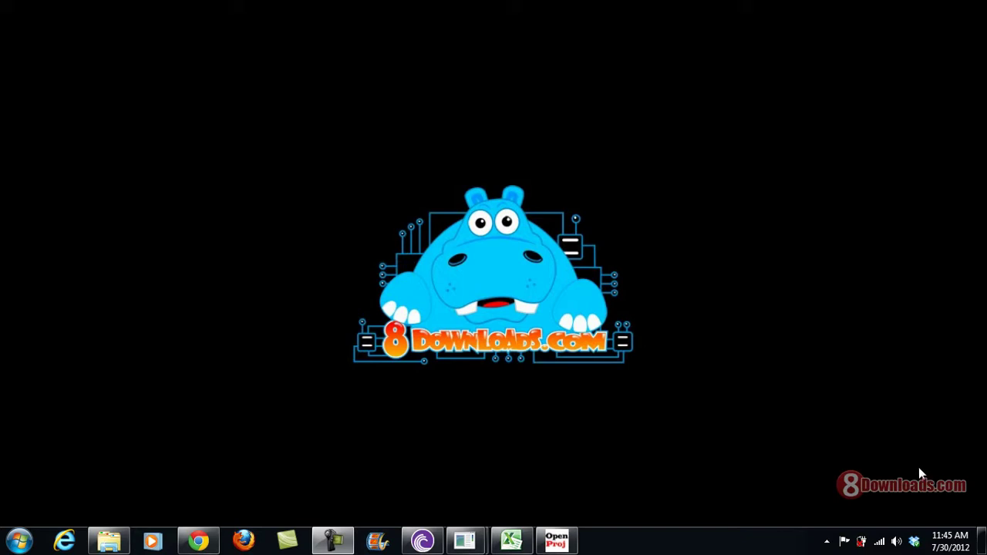
Restore the Chrome browser window from the taskbar
click(199, 541)
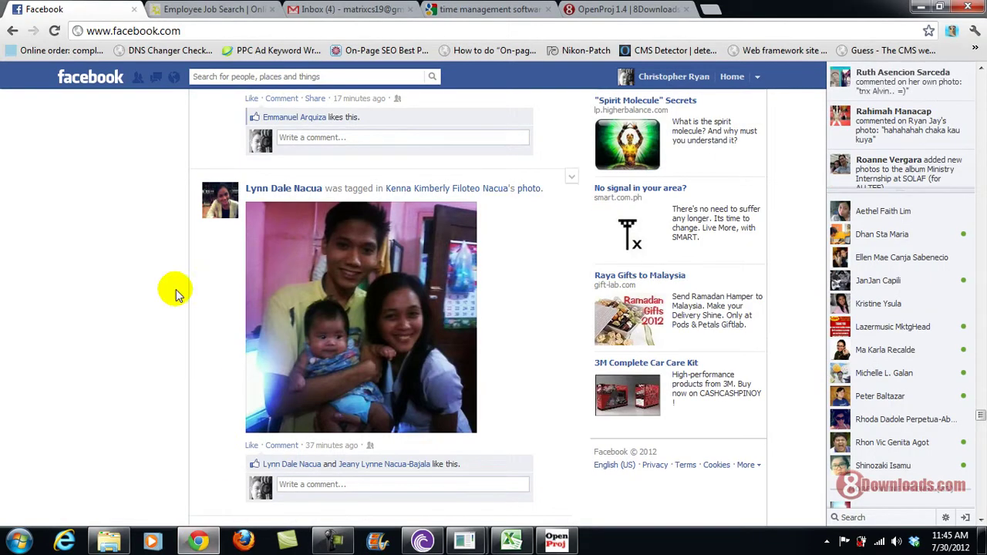
View the OpenProj 1.4 download page on 8downloads.com, then minimize Chrome
click(632, 10)
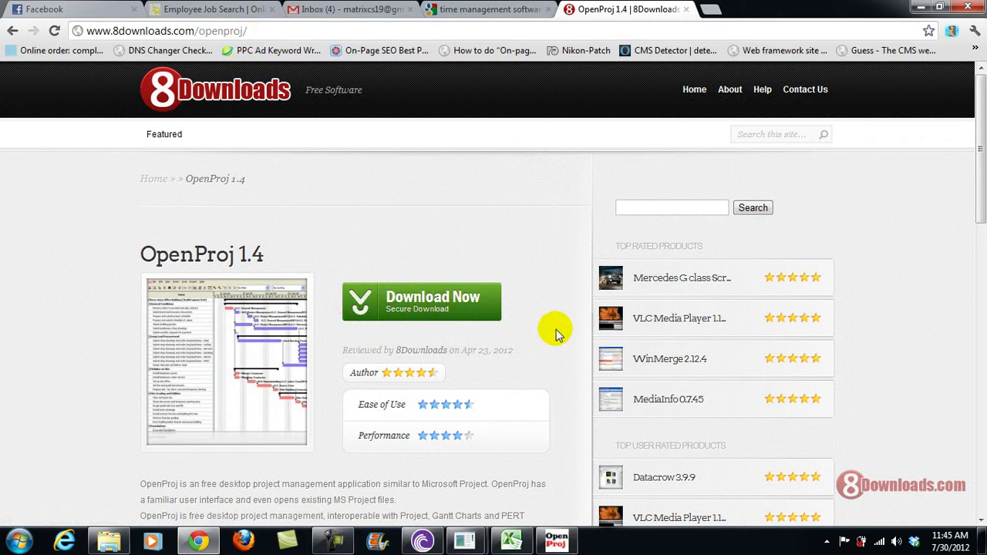
click(919, 7)
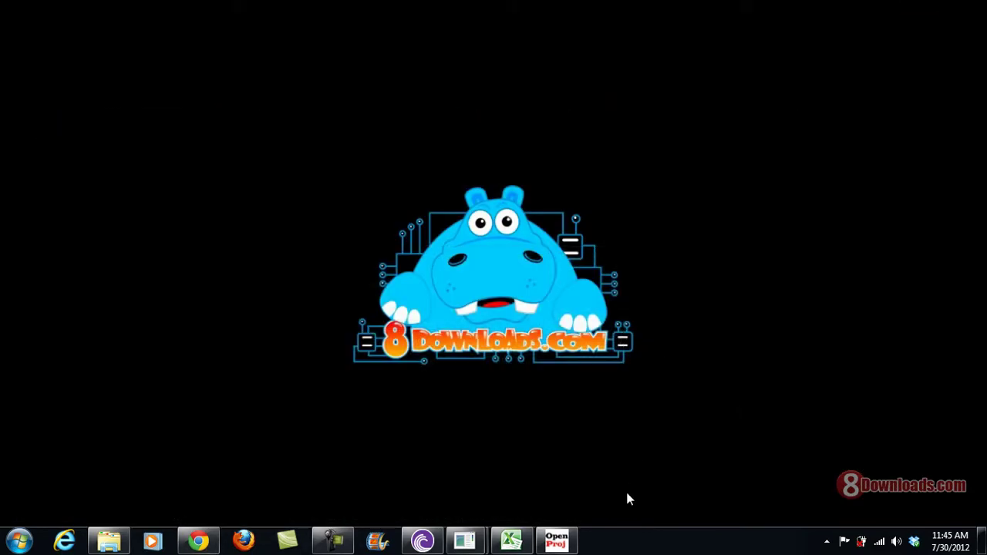
Create a new project named 'project 1' starting 7/30/12 in OpenProj
click(555, 541)
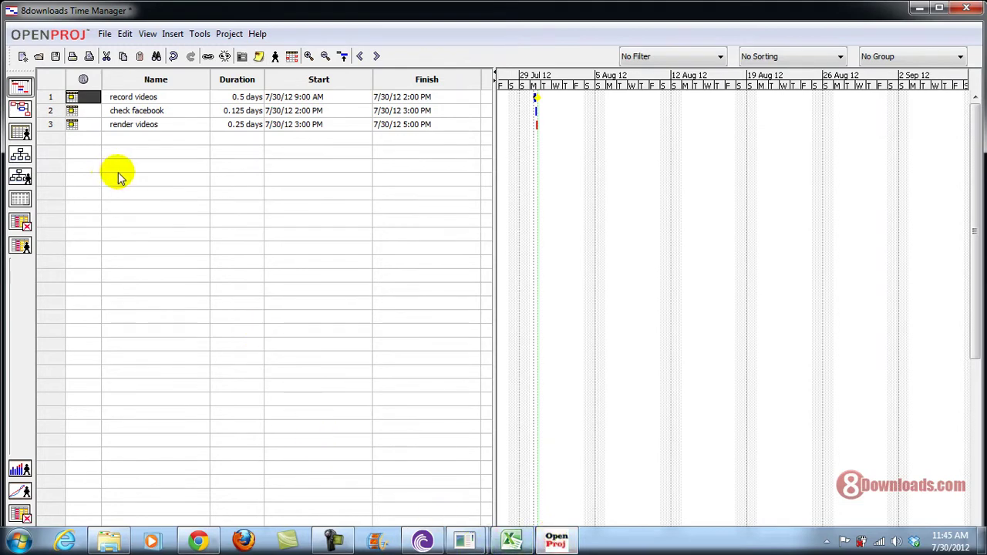
click(22, 59)
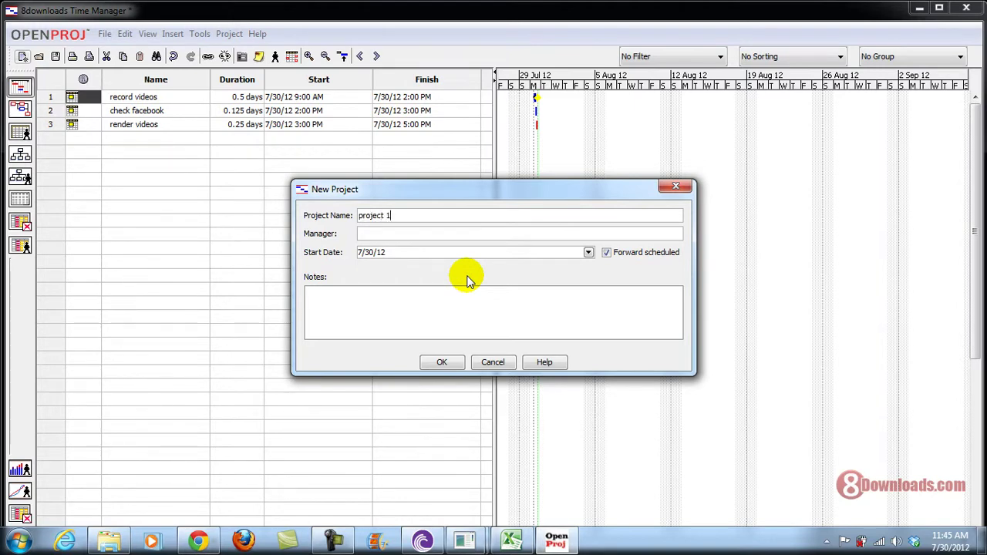
click(444, 363)
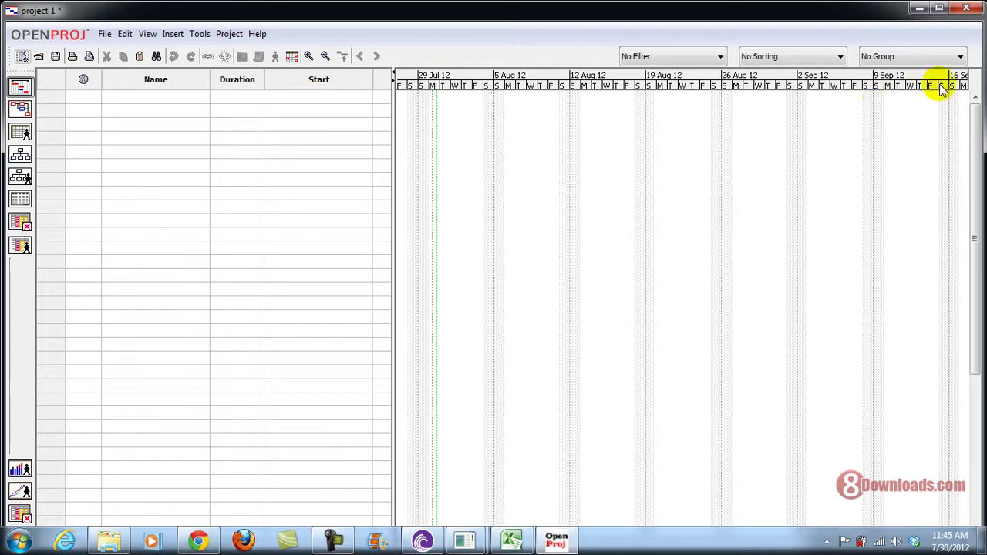
Add 'task 01' with a 2-hour duration on 7/30/12, 8:00–10:00 AM, showing the Finish column
click(131, 96)
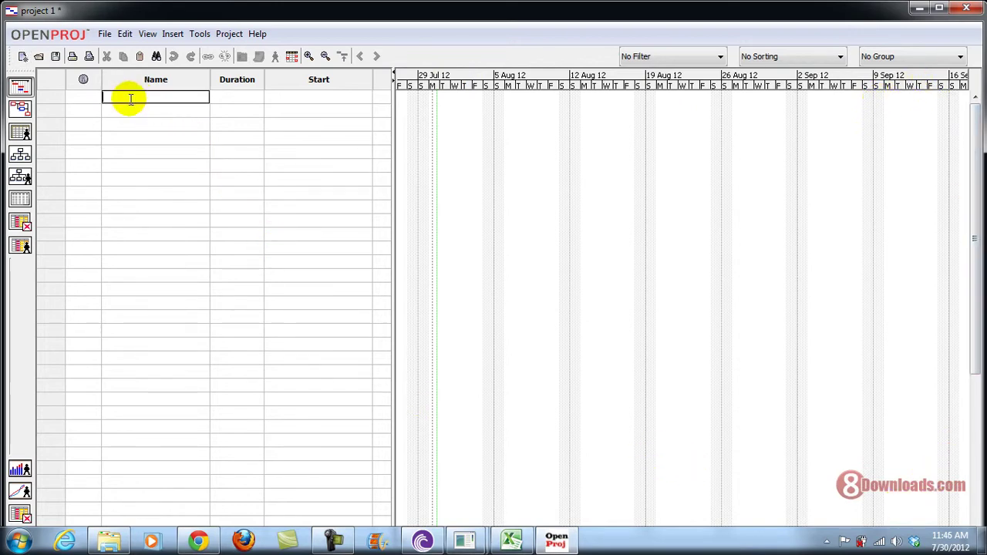
text(task o)
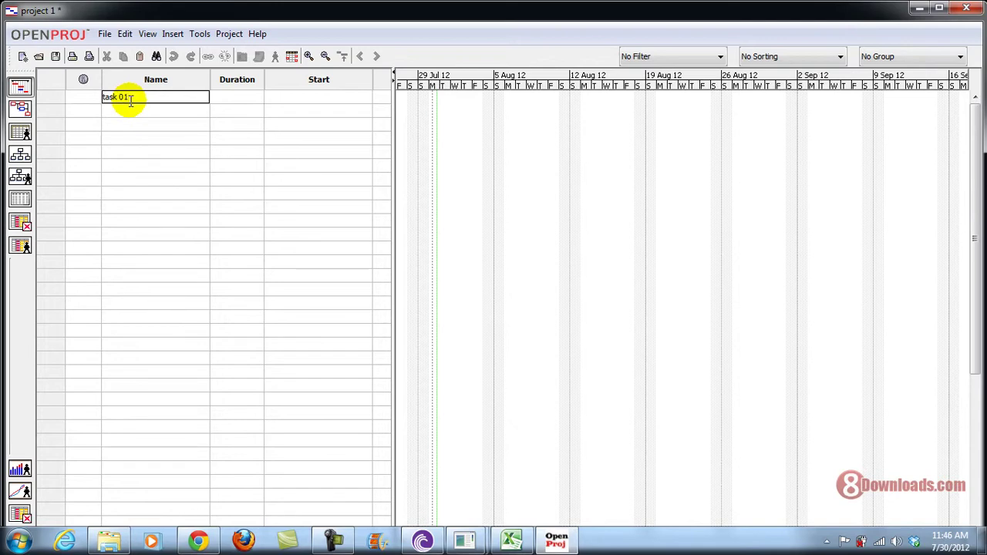
click(231, 96)
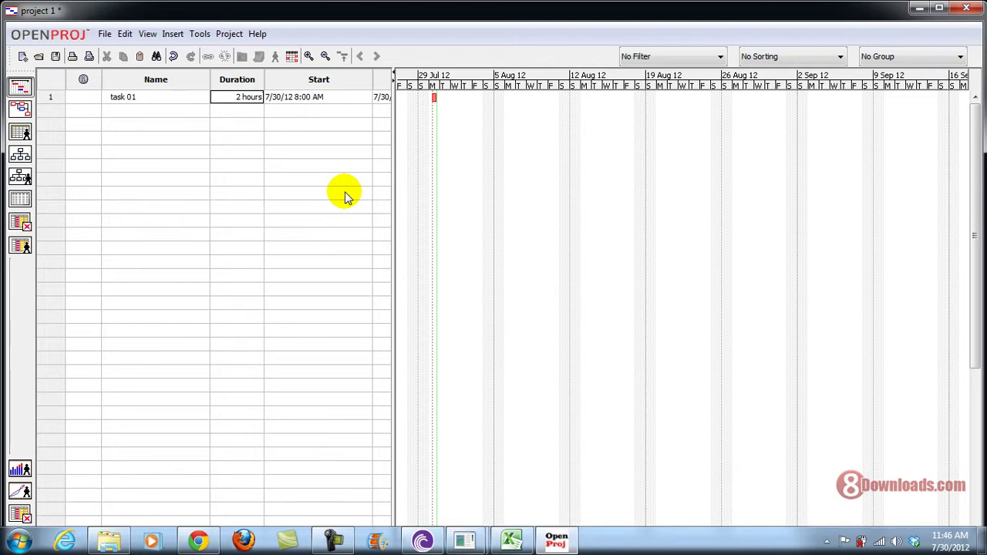
click(343, 99)
drag(395, 96, 477, 108)
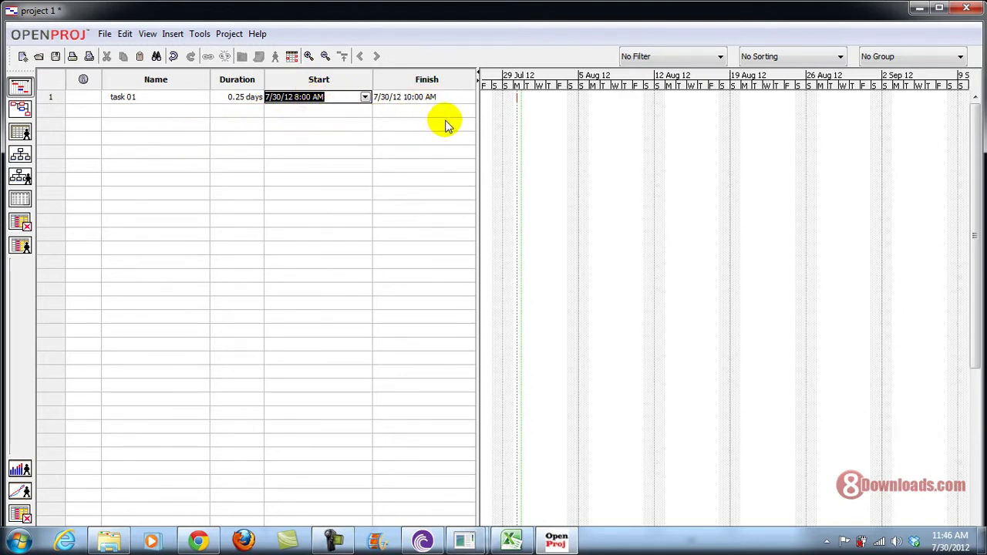
Add a second task, 'task 02', with a 0.25-day duration
click(132, 112)
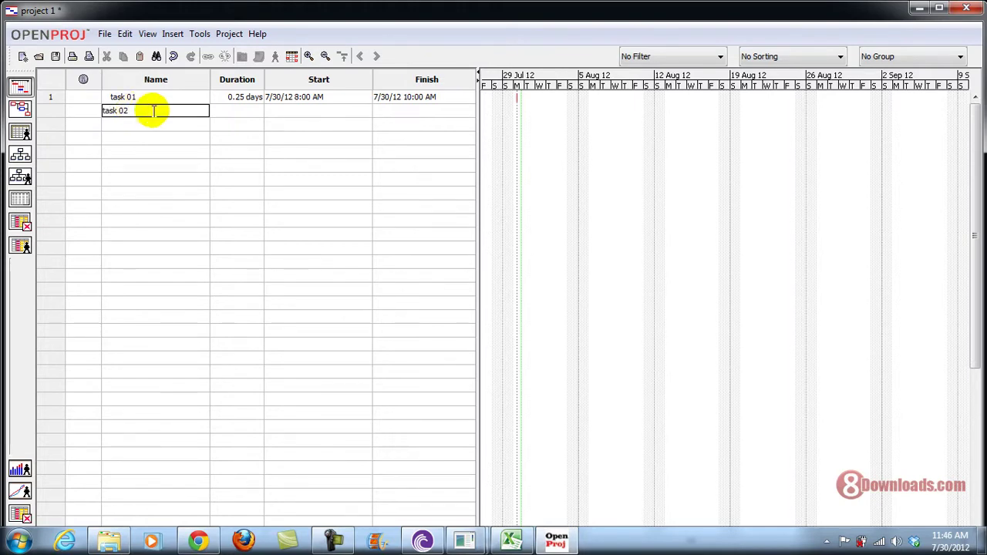
click(251, 111)
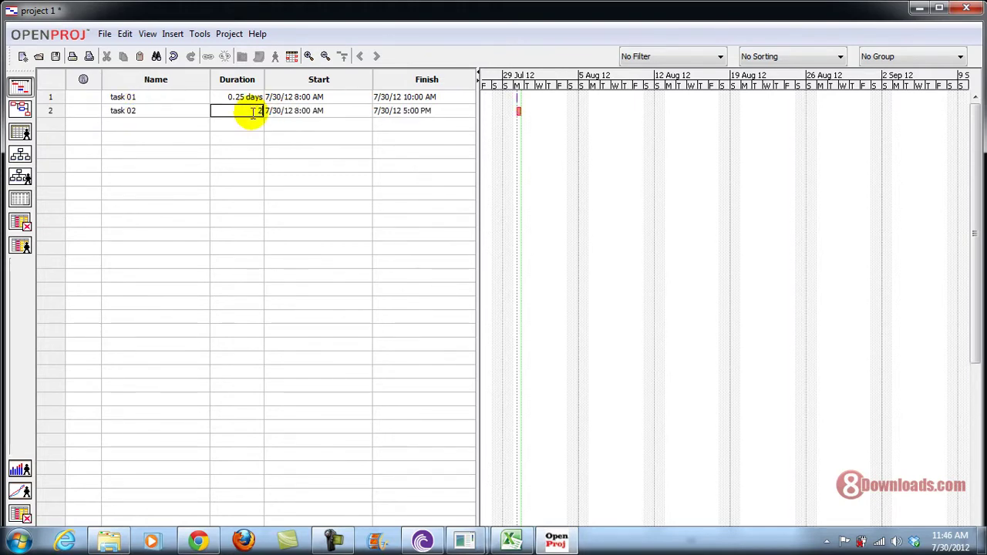
click(345, 111)
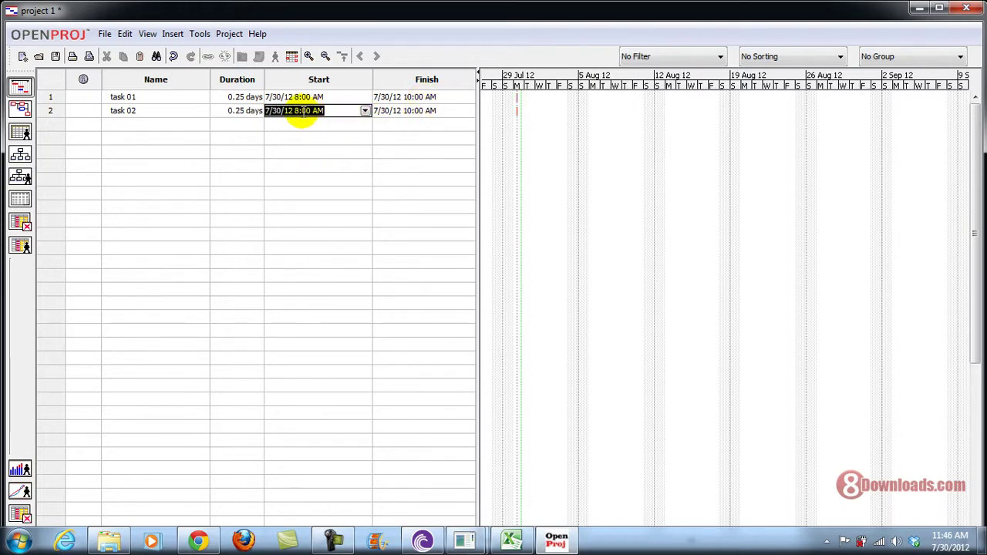
Change task 02's start time to 10:00 AM on 7/30/12, finishing at 1:00 PM
click(297, 110)
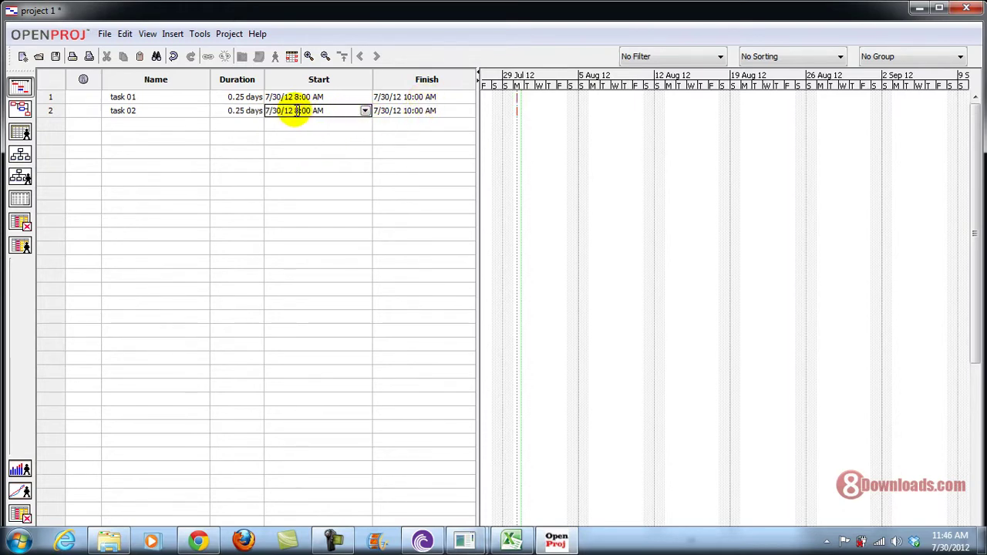
drag(295, 110, 331, 111)
text(10)
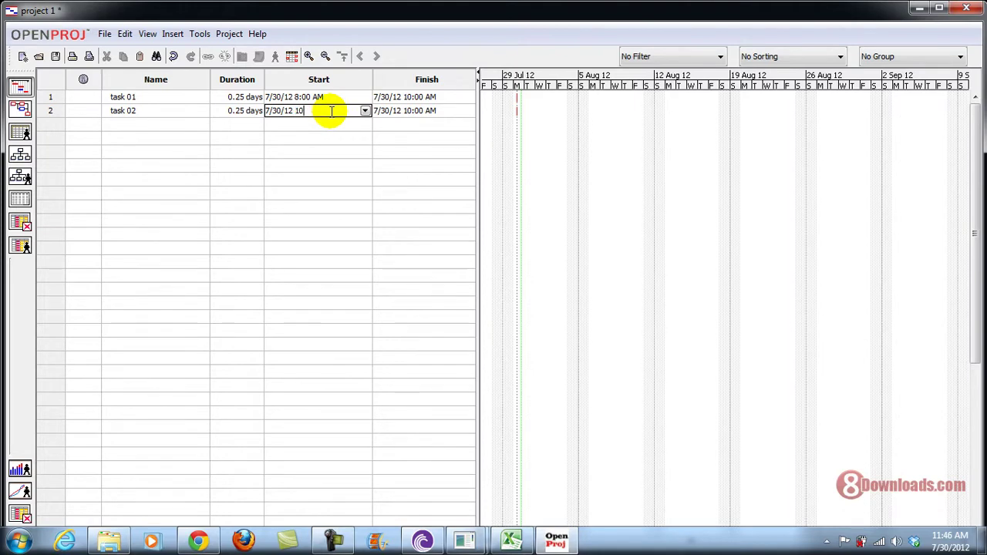
text(:00 AM)
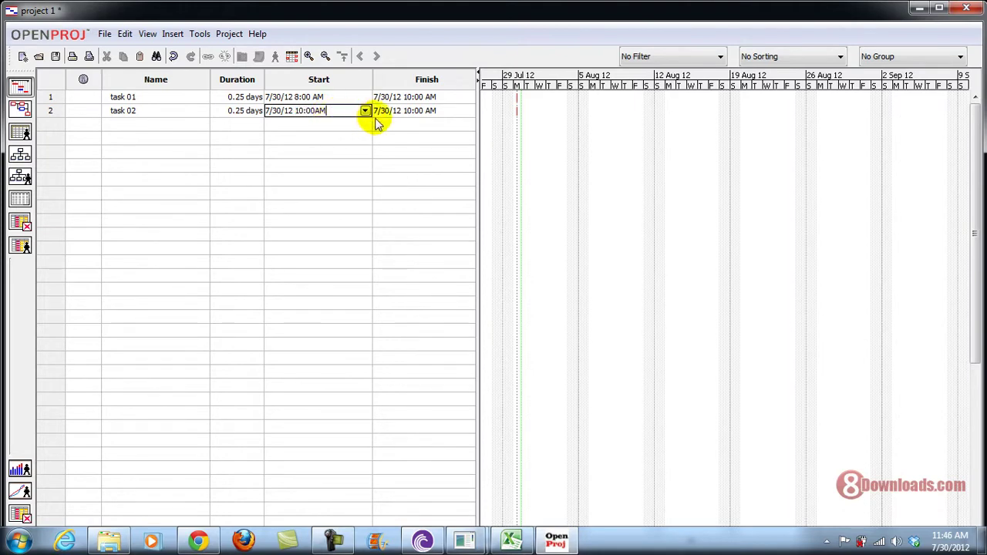
click(427, 110)
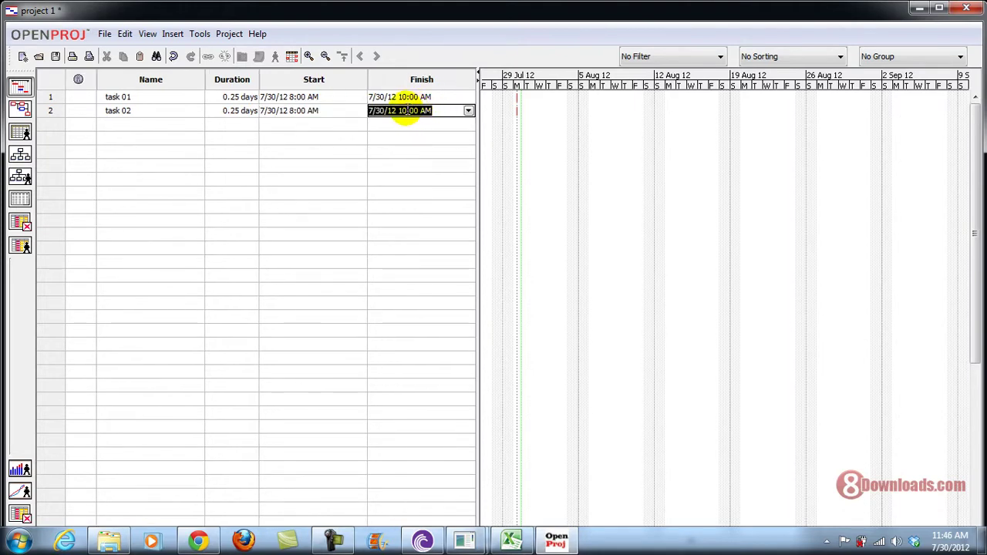
click(316, 111)
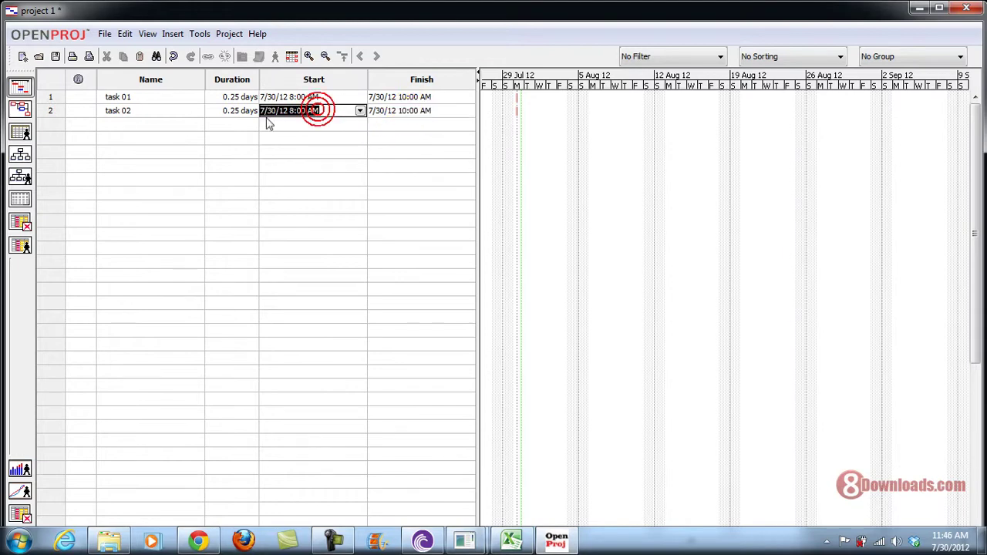
drag(290, 112, 315, 112)
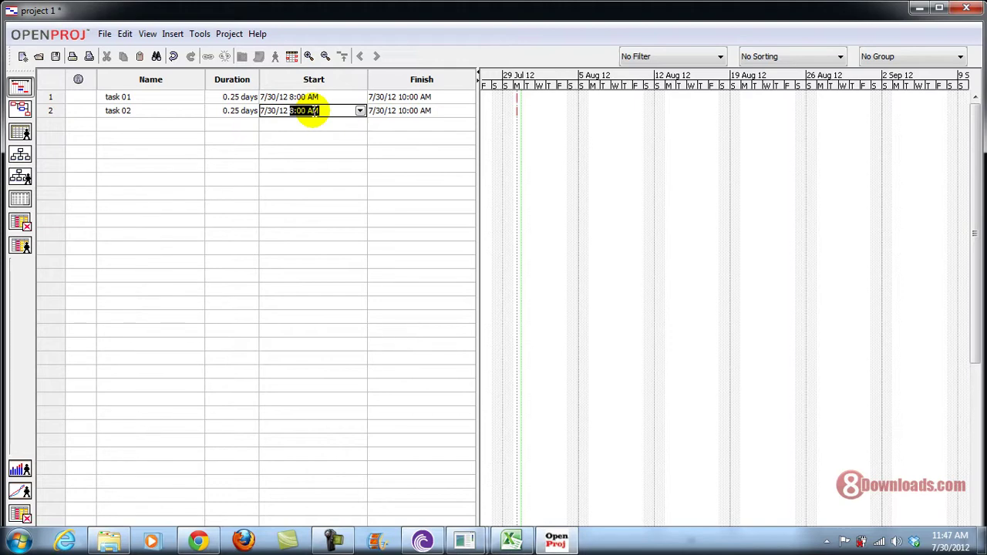
text(10)
key(Return)
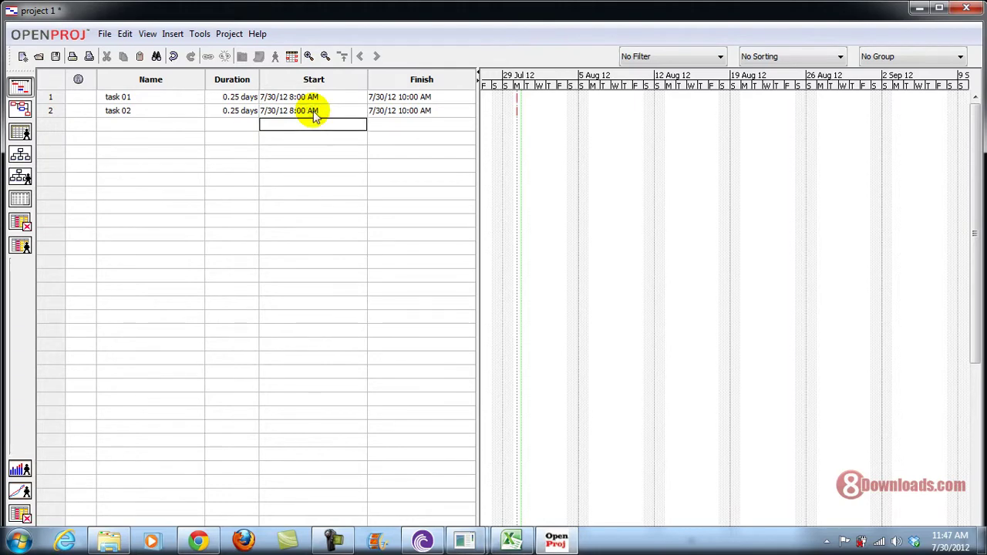
click(293, 110)
key(Return)
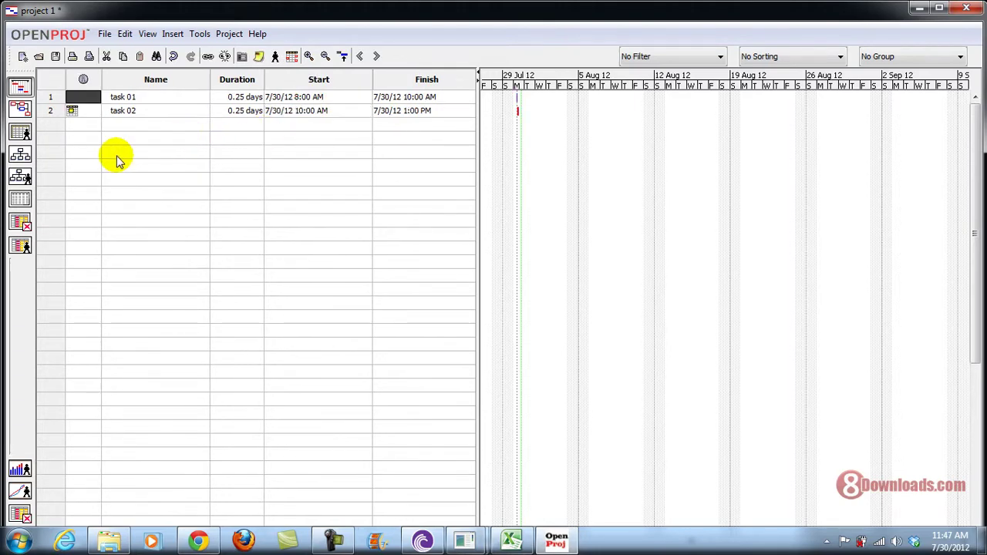
click(317, 111)
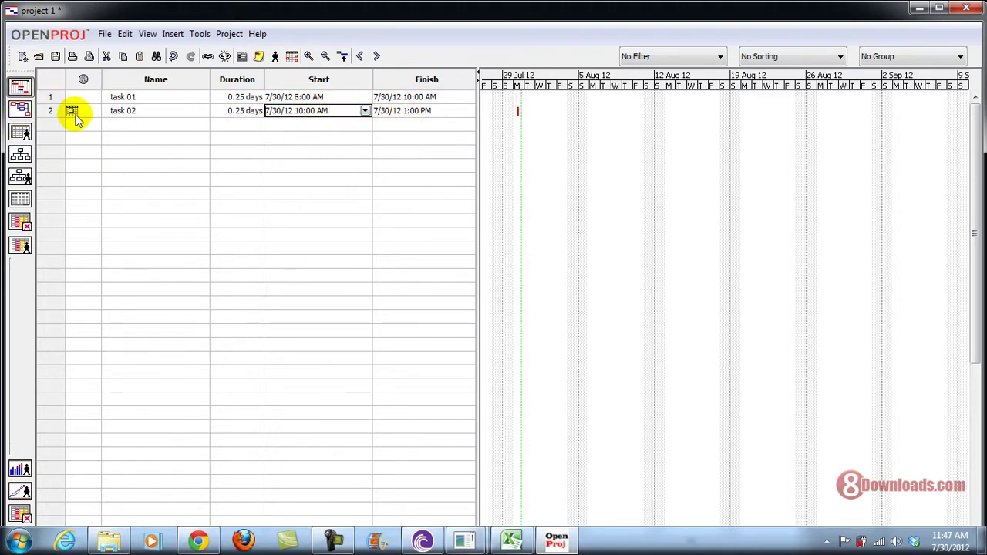
click(73, 111)
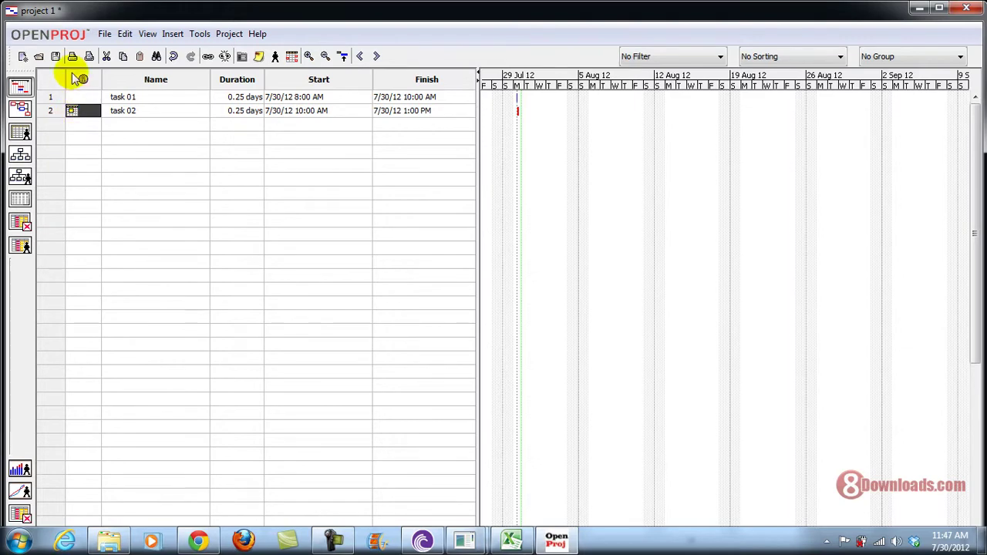
double_click(78, 115)
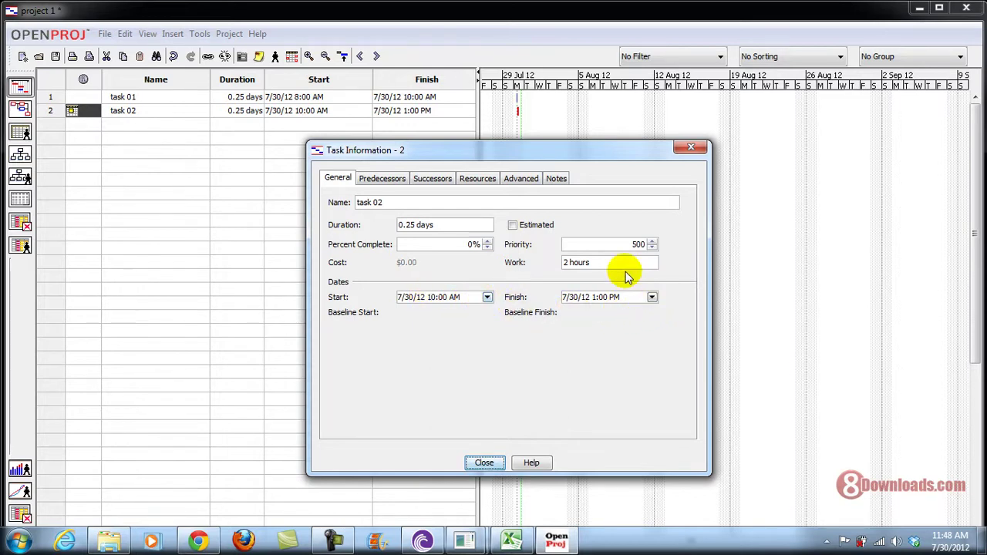
click(689, 147)
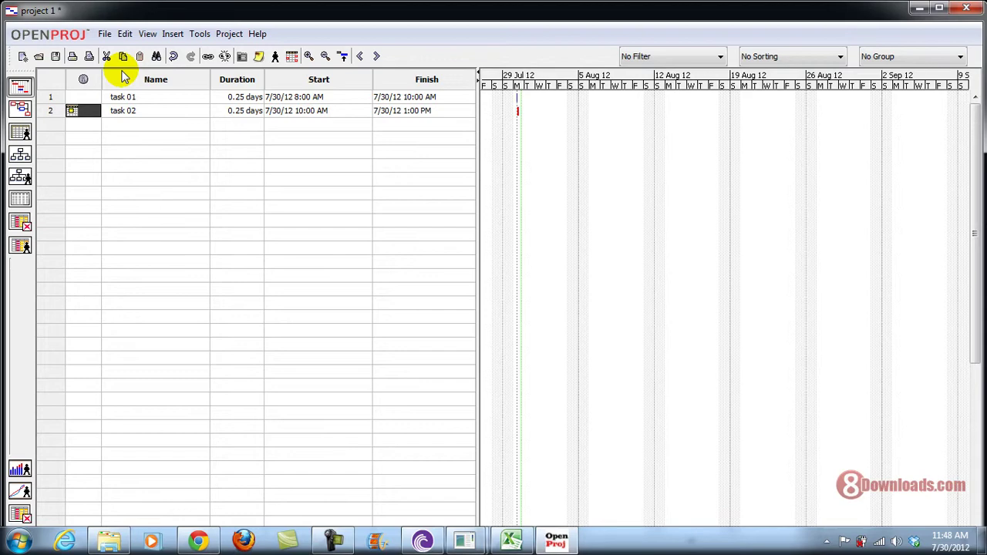
Open task 01's information and review its Predecessors, Successors, Resources and Advanced tabs
double_click(85, 98)
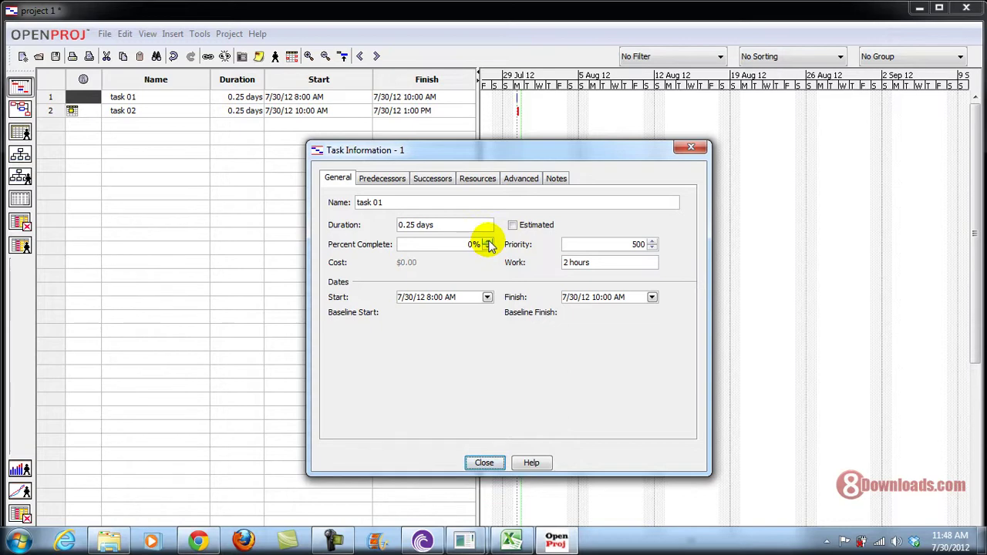
click(380, 179)
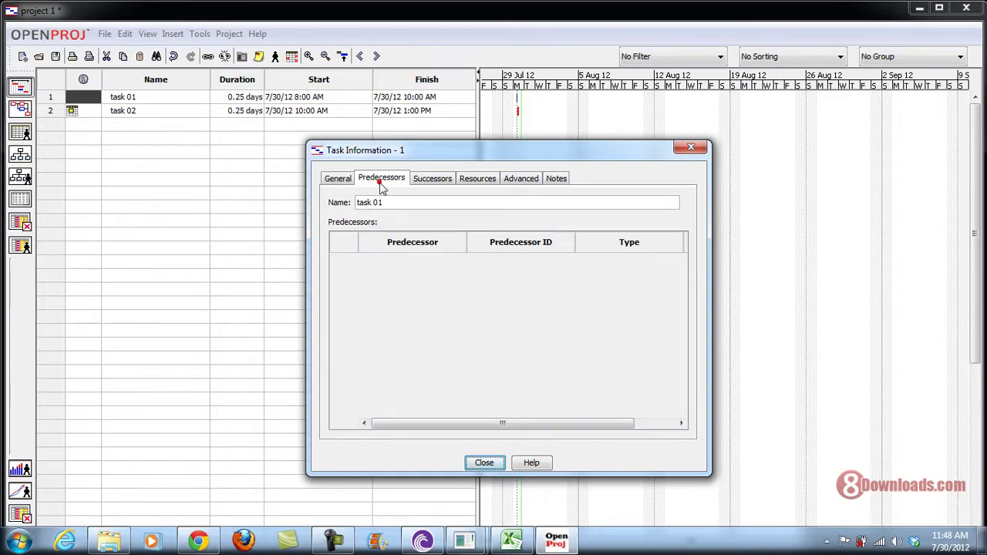
click(434, 177)
click(477, 178)
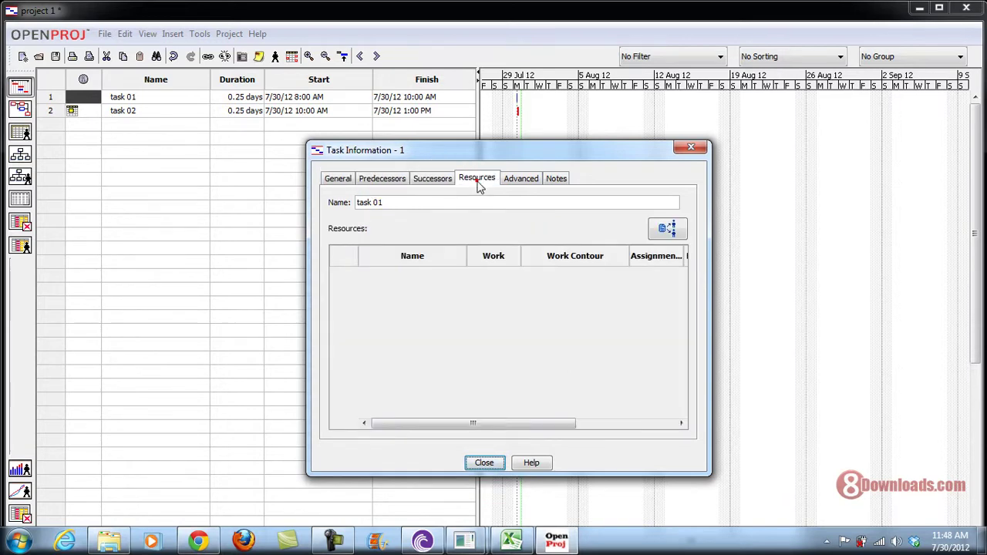
click(522, 182)
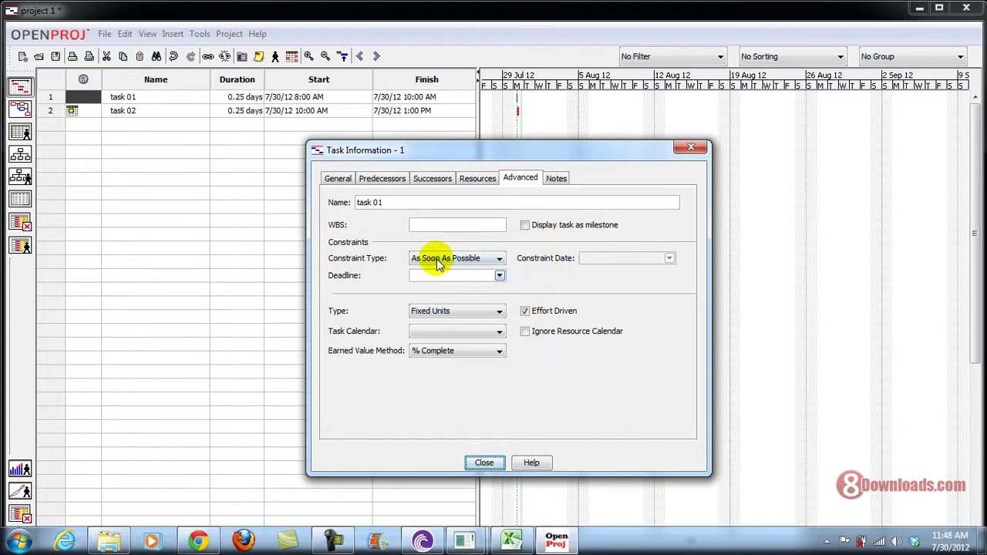
Give task 01 the note '* i have sent an email to the client', then minimize OpenProj
click(553, 179)
click(389, 247)
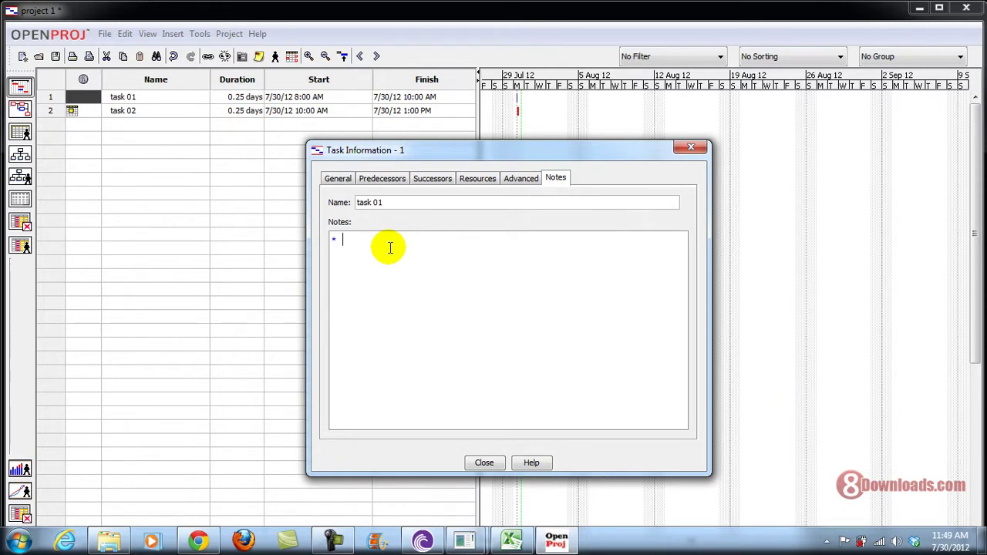
text(* i have sent an email to )
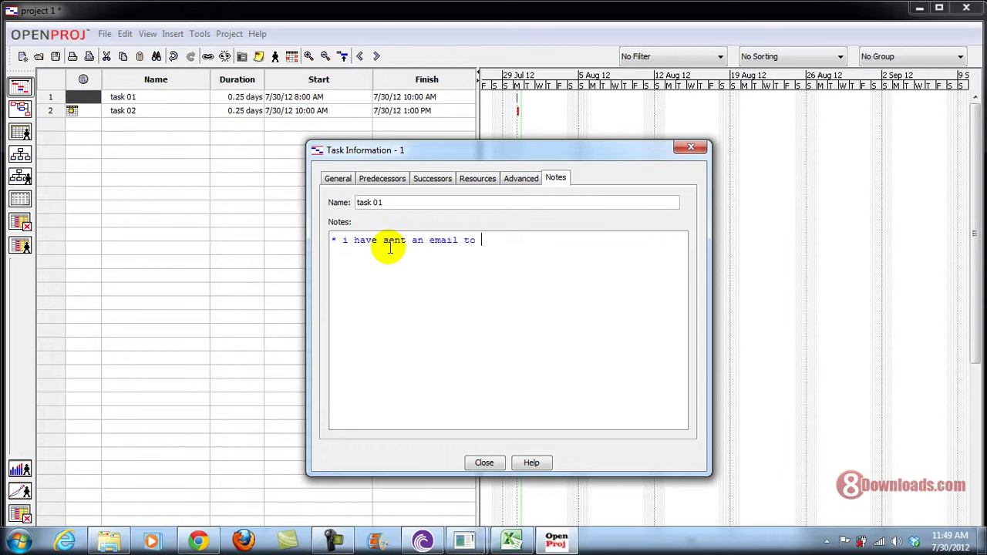
text(the client)
click(484, 463)
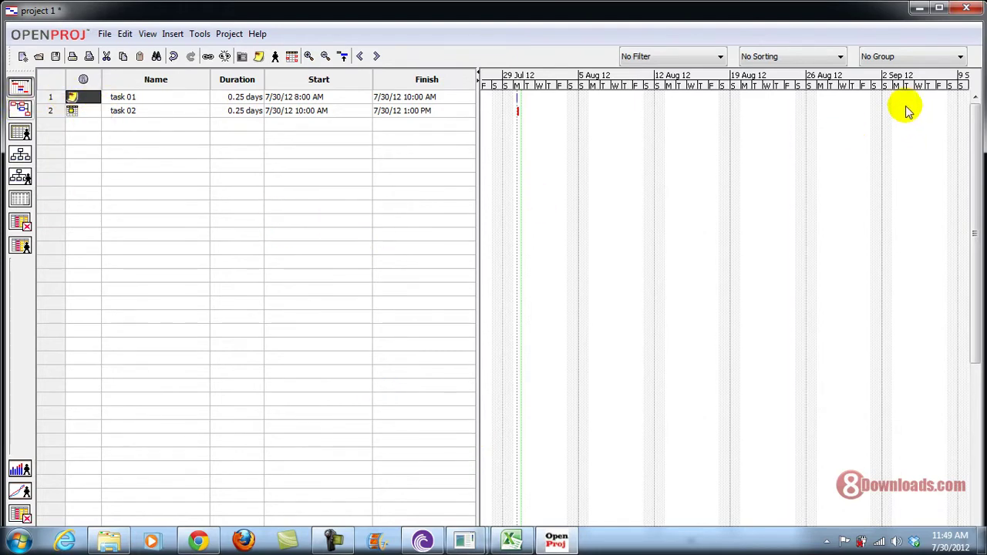
click(919, 8)
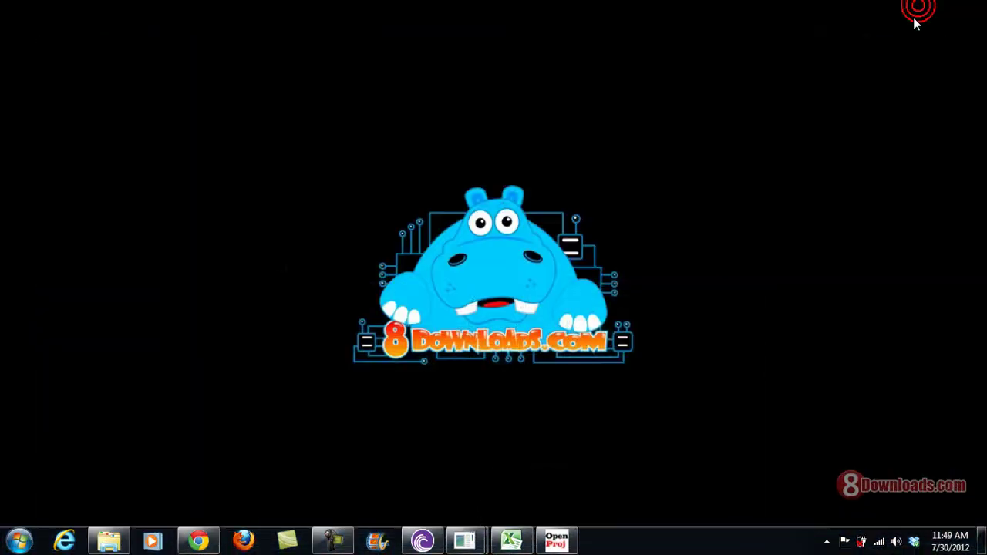